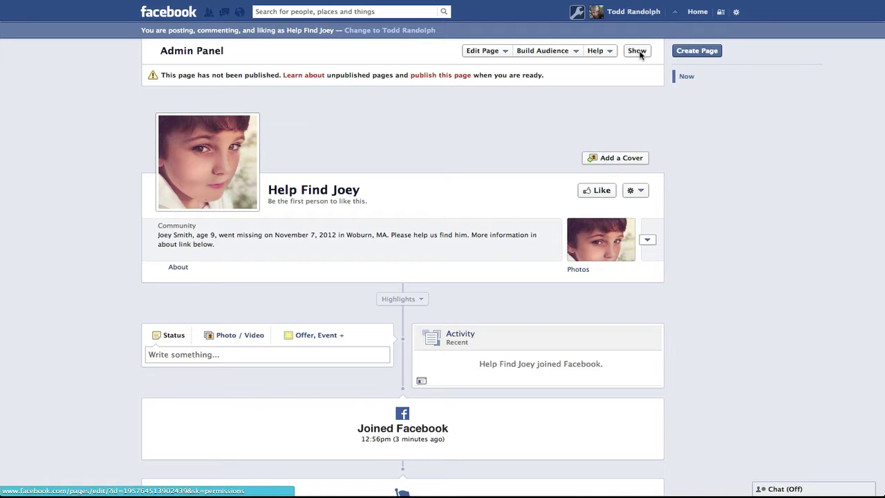
# Step: Expand the page's Admin Panel and collapse it again
pyautogui.click(637, 52)
pyautogui.click(637, 52)
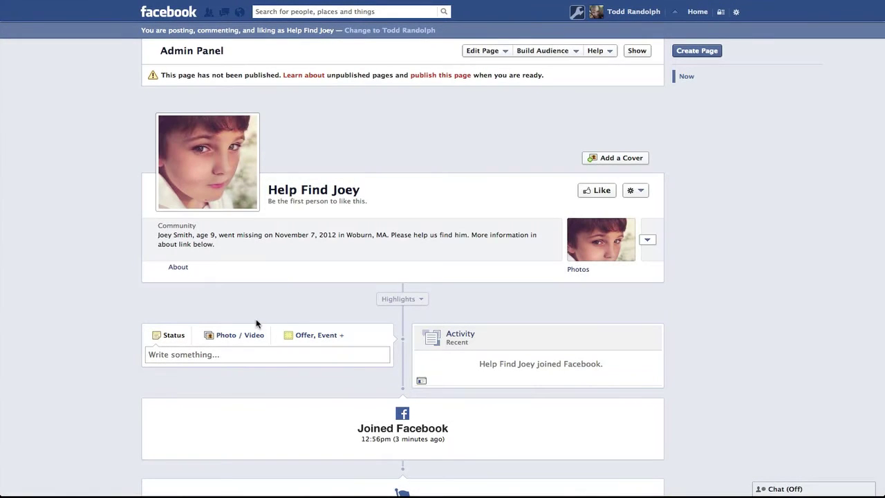
# Step: Publish the status update "test message" on the timeline while posting as the page
pyautogui.click(232, 354)
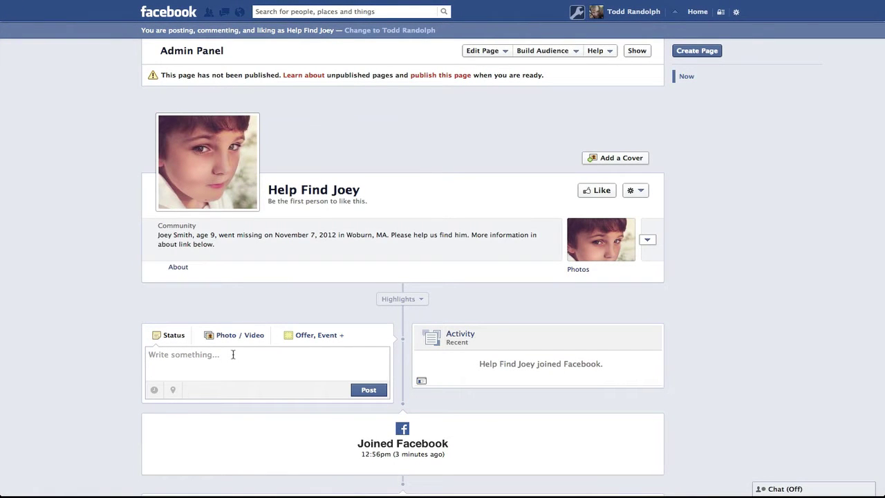
pyautogui.write('test message')
pyautogui.click(366, 391)
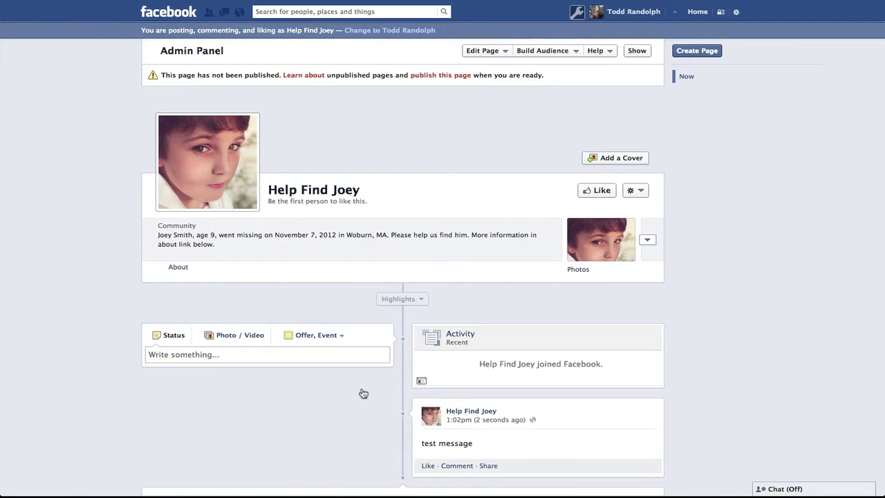
pyautogui.moveTo(565, 423)
# Step: Switch to the personal profile identity and share the post "second message" on the page's timeline
pyautogui.click(387, 31)
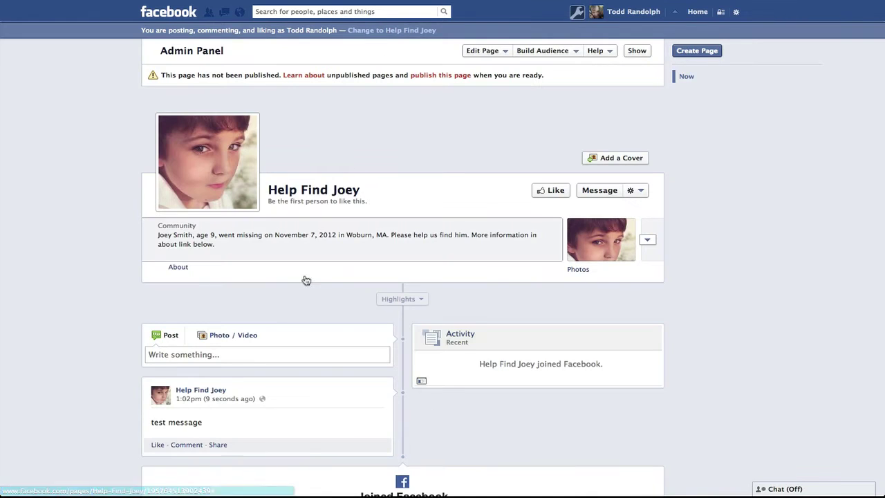
pyautogui.click(234, 353)
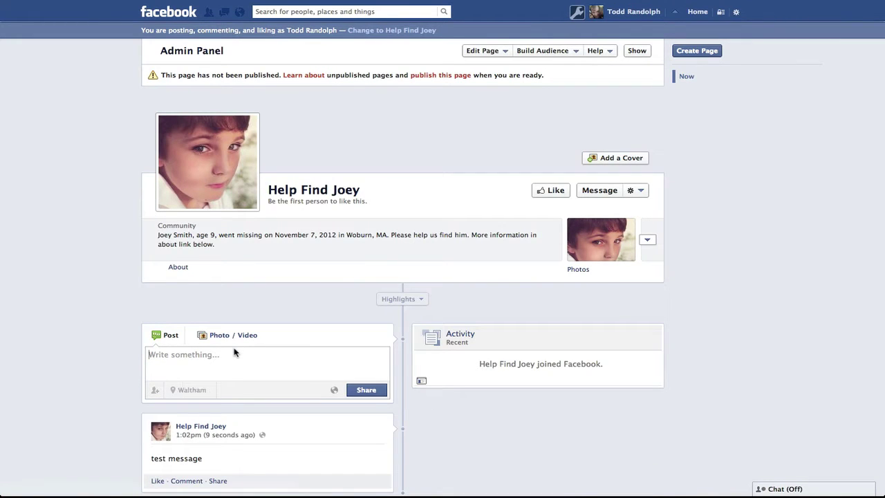
pyautogui.write('second message')
pyautogui.click(367, 392)
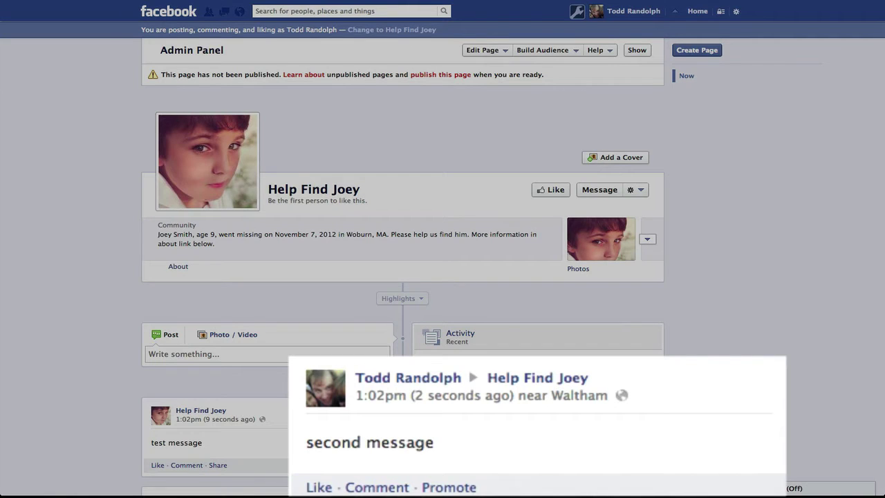
pyautogui.moveTo(463, 425)
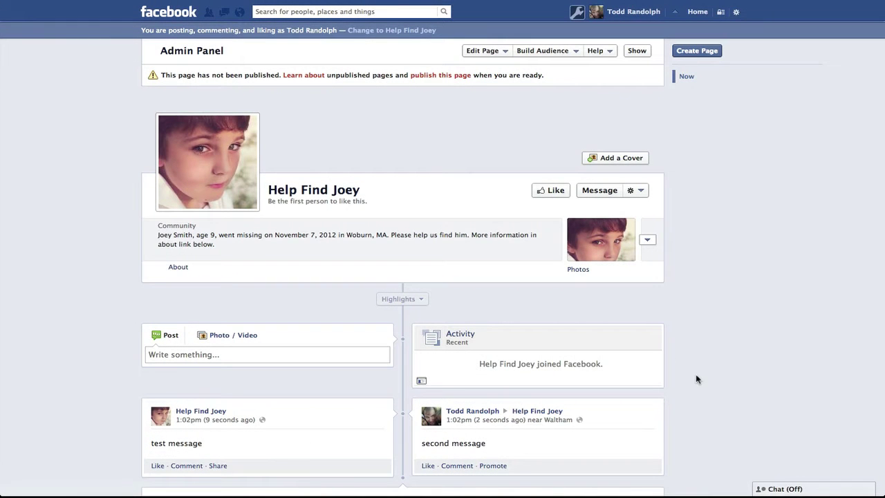
# Step: Switch back to acting as the page and check the notifications in the Admin Panel, then collapse it
pyautogui.click(391, 32)
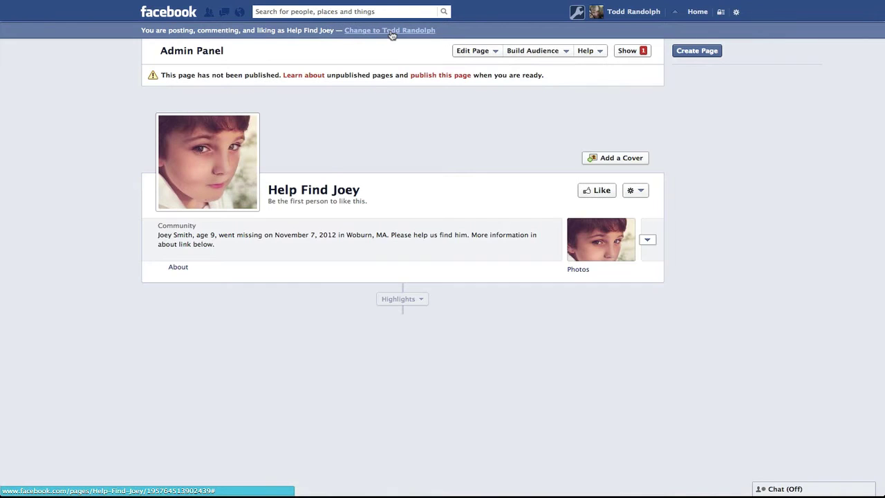
pyautogui.click(626, 51)
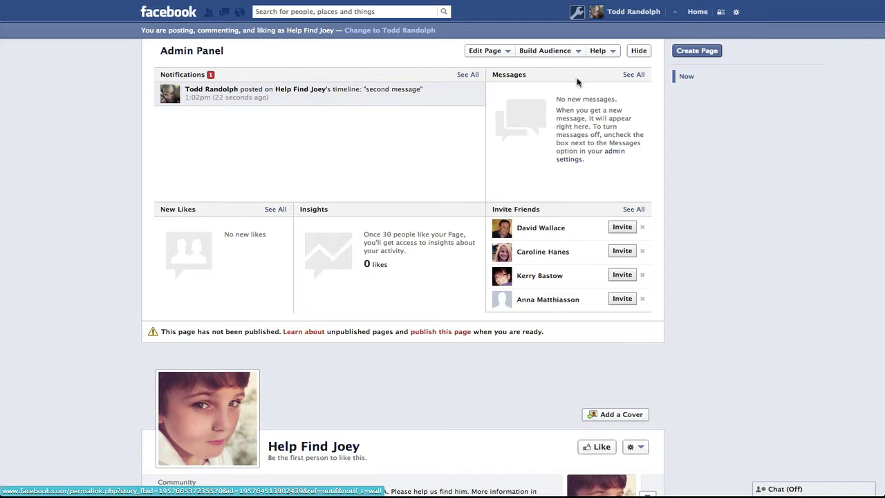
pyautogui.click(637, 53)
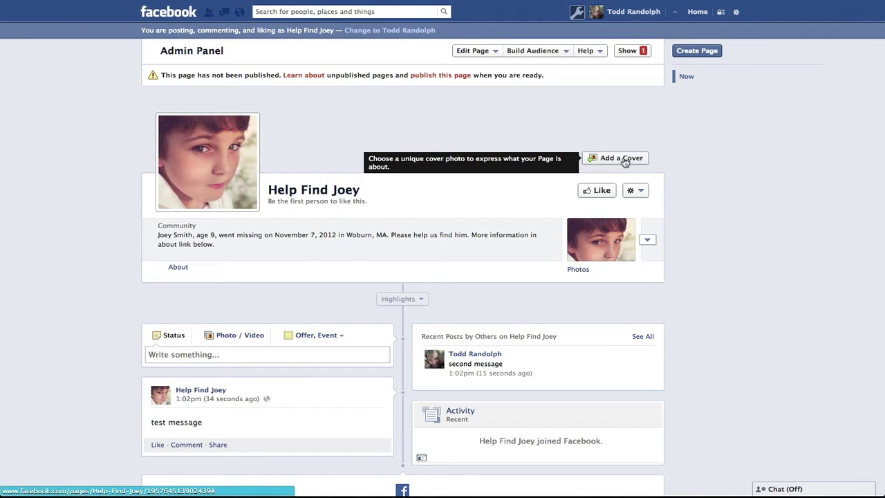
# Step: Upload "boy 2 w mother field.jpg" as the cover photo, shift the image upward to show the boy's face, and save it
pyautogui.click(621, 158)
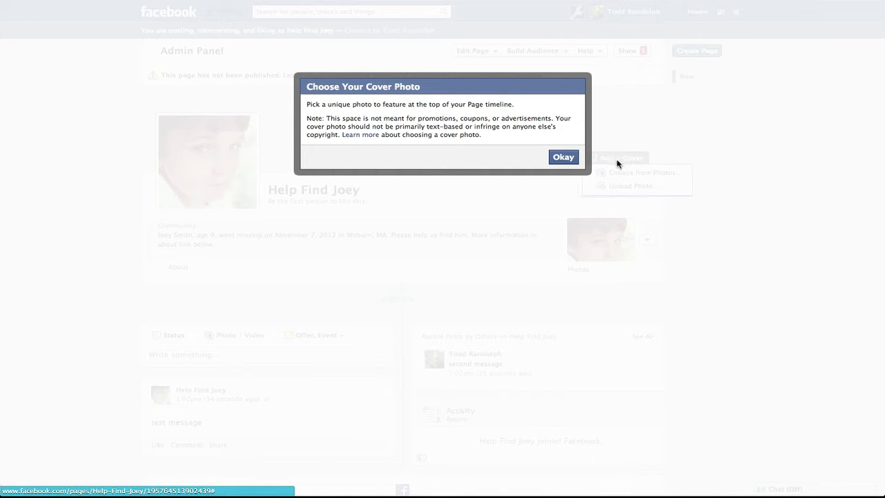
pyautogui.click(563, 157)
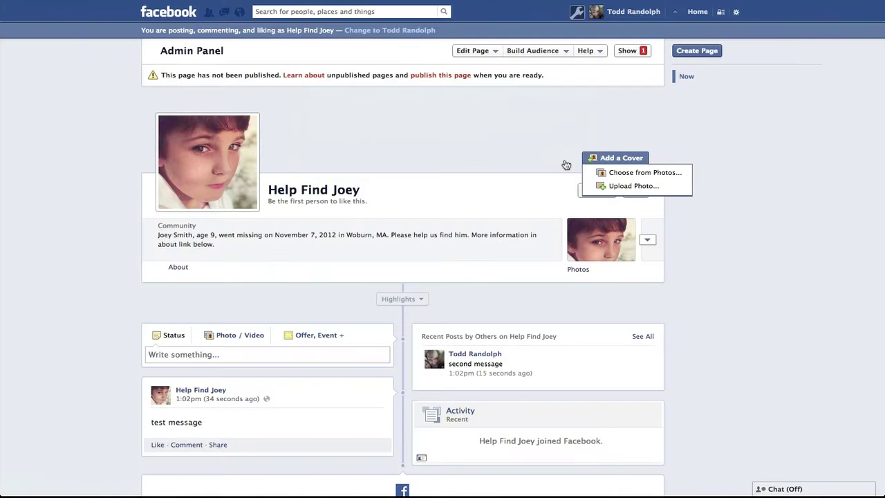
pyautogui.click(627, 186)
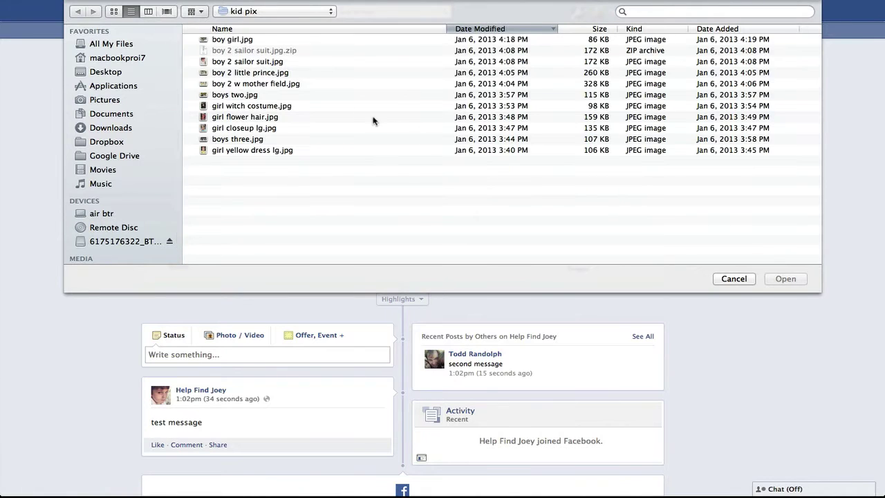
pyautogui.click(268, 83)
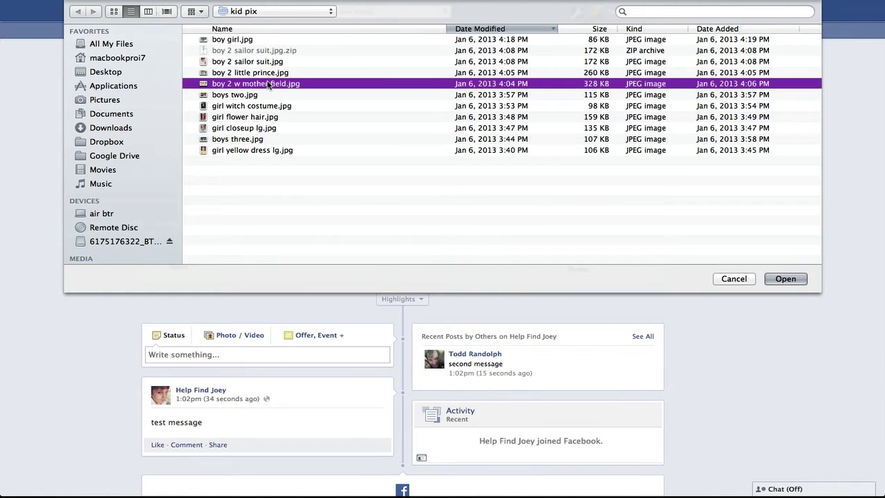
pyautogui.click(779, 279)
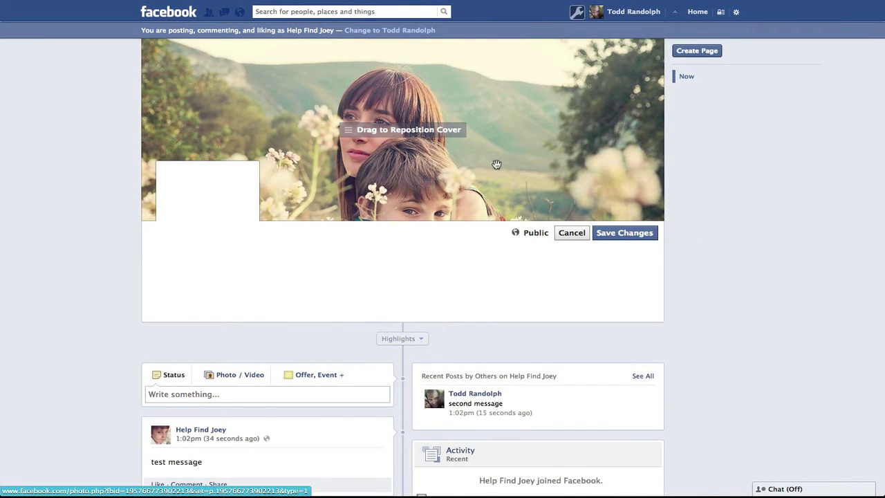
pyautogui.moveTo(494, 164); pyautogui.dragTo(492, 108)
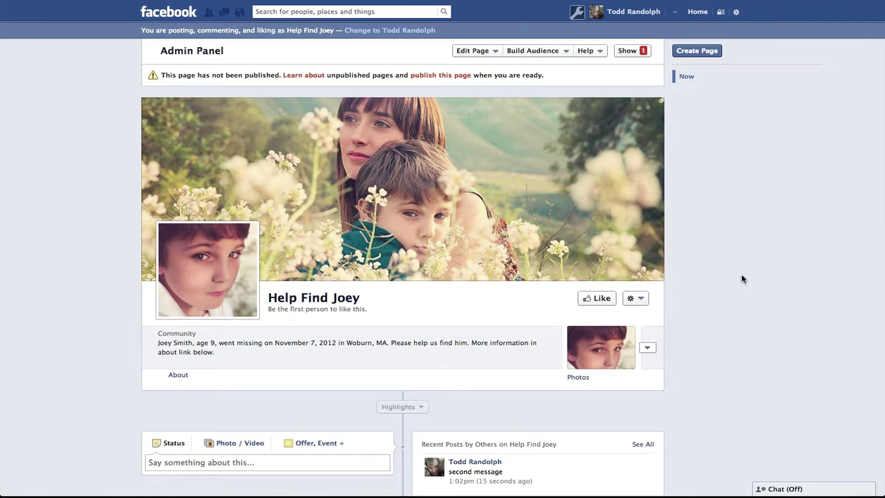
# Step: Highlight the balloon photo post "example post for highlighting" and remove it from highlights again
pyautogui.scroll(-5, 742, 278)
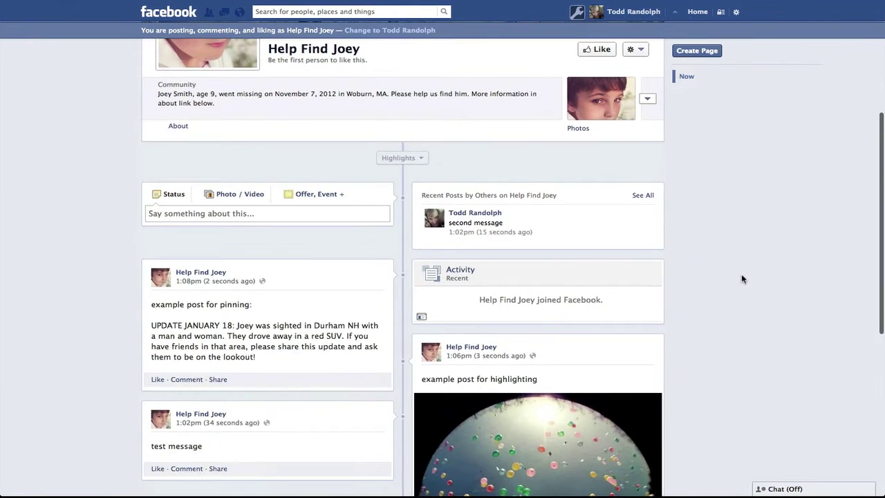
pyautogui.scroll(-4, 742, 279)
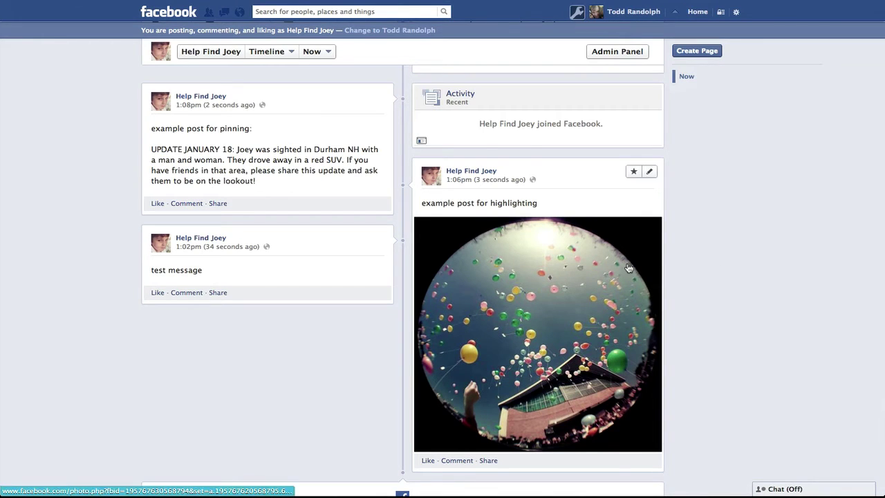
pyautogui.click(634, 172)
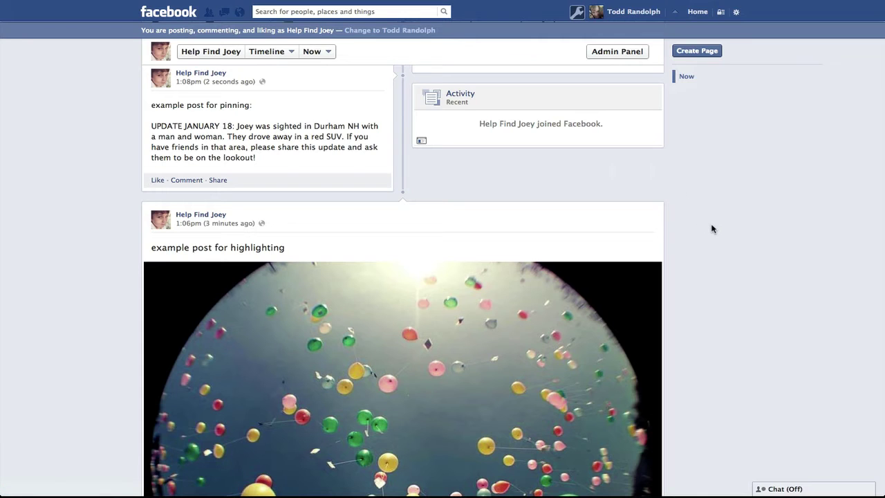
pyautogui.scroll(-2, 712, 229)
pyautogui.scroll(-2, 712, 229)
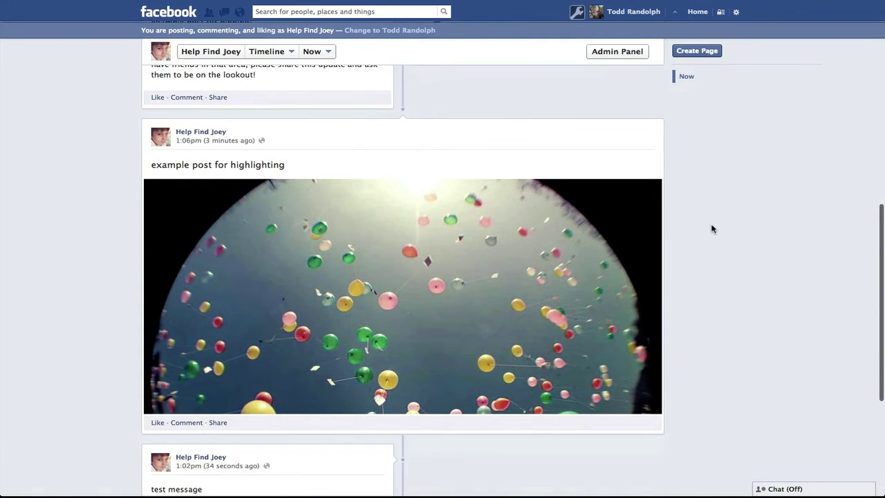
pyautogui.scroll(1, 712, 229)
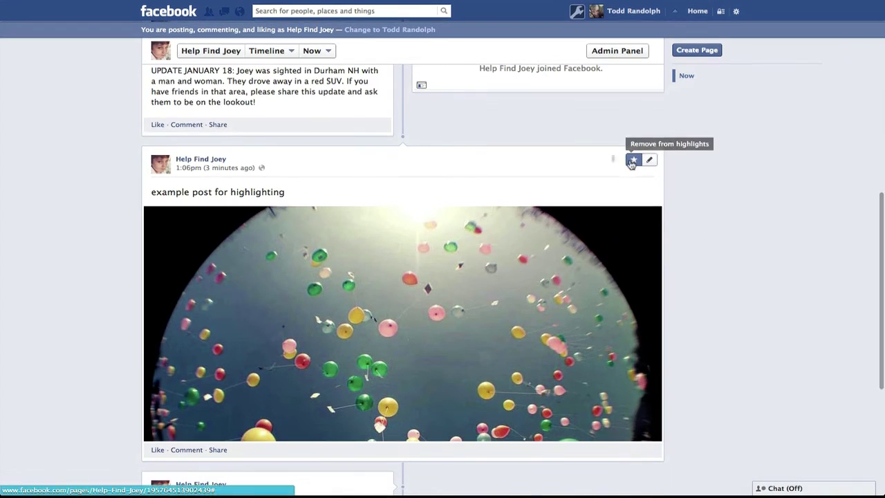
pyautogui.click(632, 160)
# Step: Pin the January 18 update post "example post for pinning" to the top of the timeline and unpin it again
pyautogui.scroll(3, 689, 164)
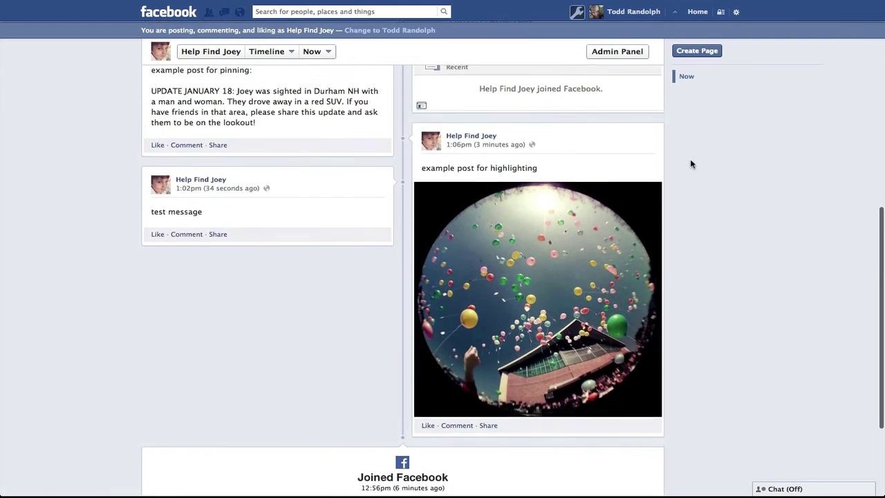
pyautogui.scroll(3, 690, 164)
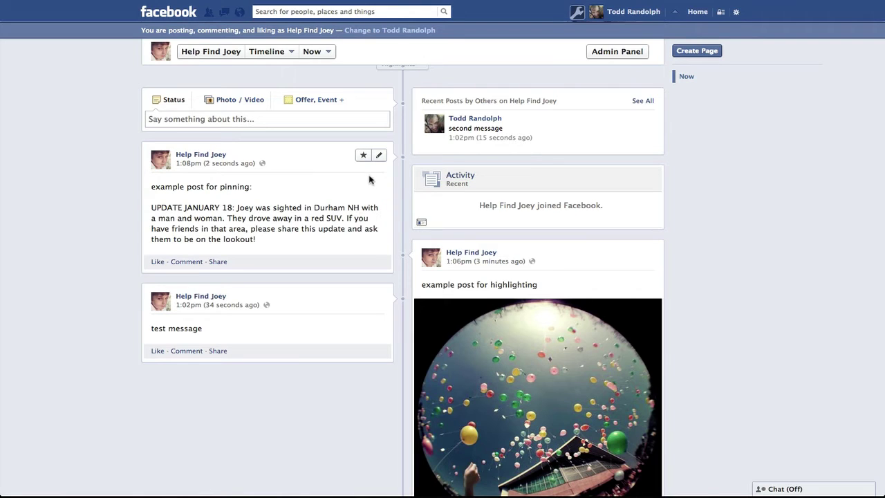
pyautogui.click(380, 156)
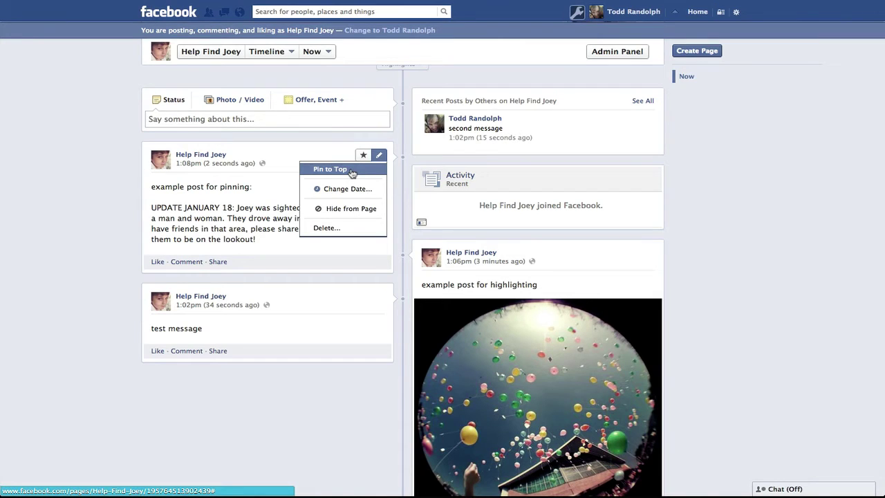
pyautogui.click(351, 169)
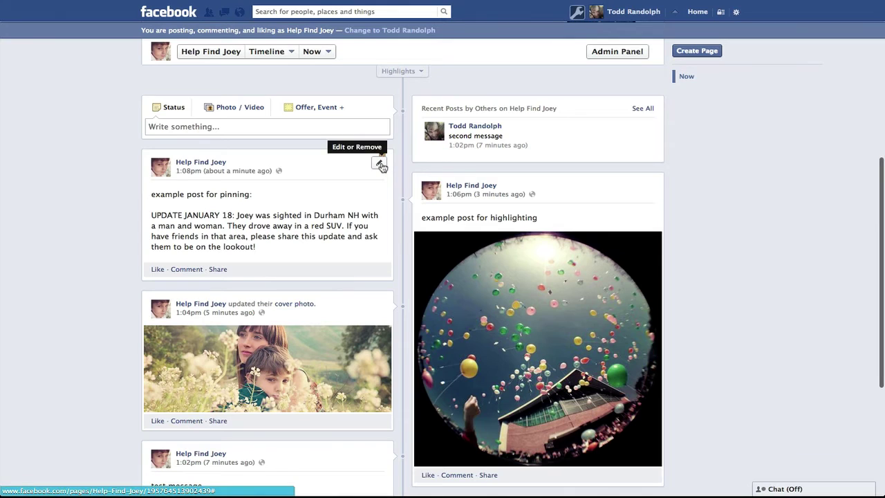
pyautogui.click(379, 164)
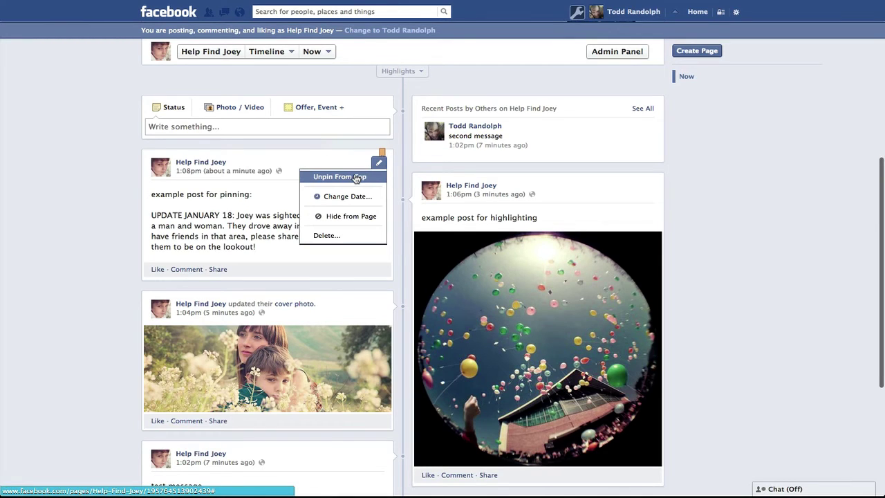
pyautogui.click(356, 177)
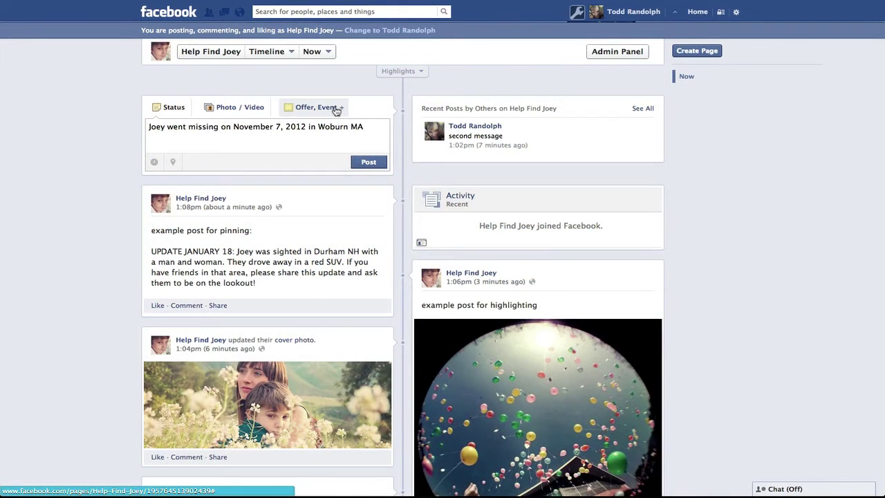
# Step: Start a milestone and save the page's beginning date as November 7, 2012, with the start type "was created"
pyautogui.click(334, 109)
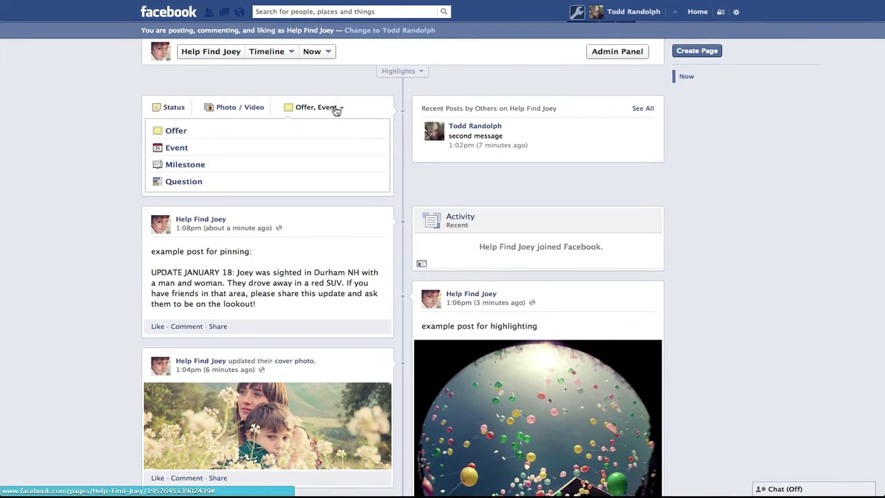
pyautogui.click(199, 166)
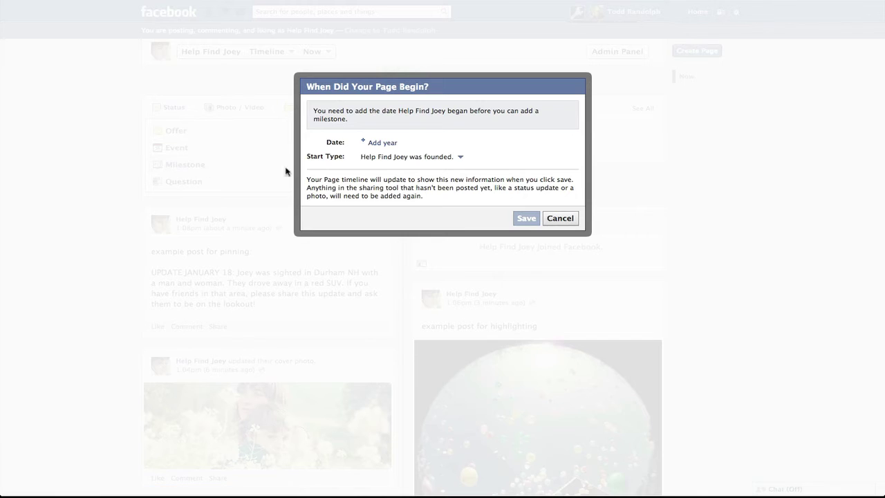
pyautogui.click(384, 143)
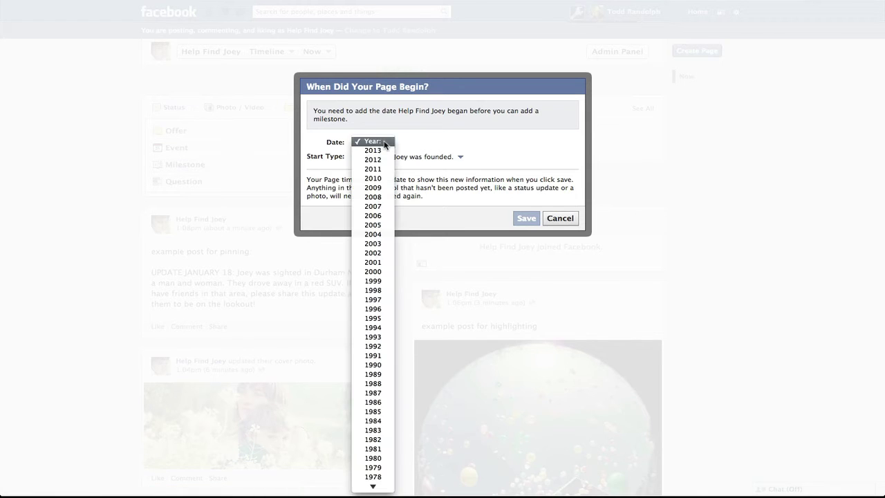
pyautogui.click(371, 160)
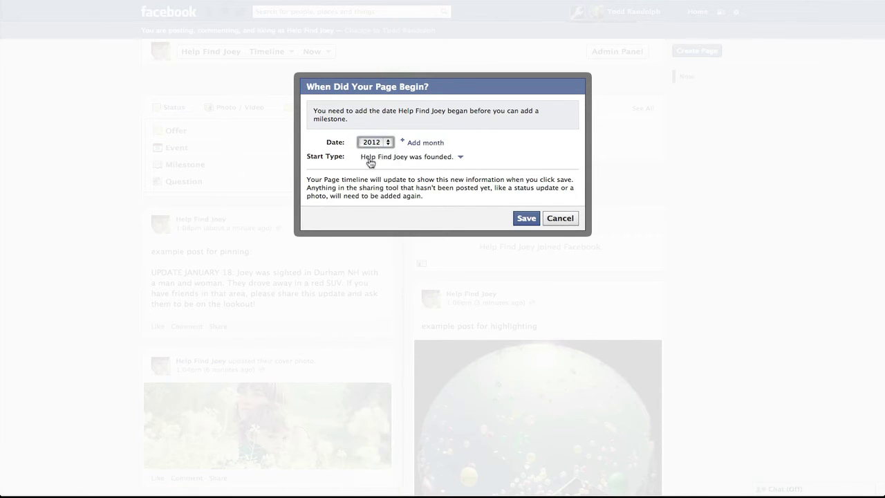
pyautogui.click(418, 143)
pyautogui.click(428, 244)
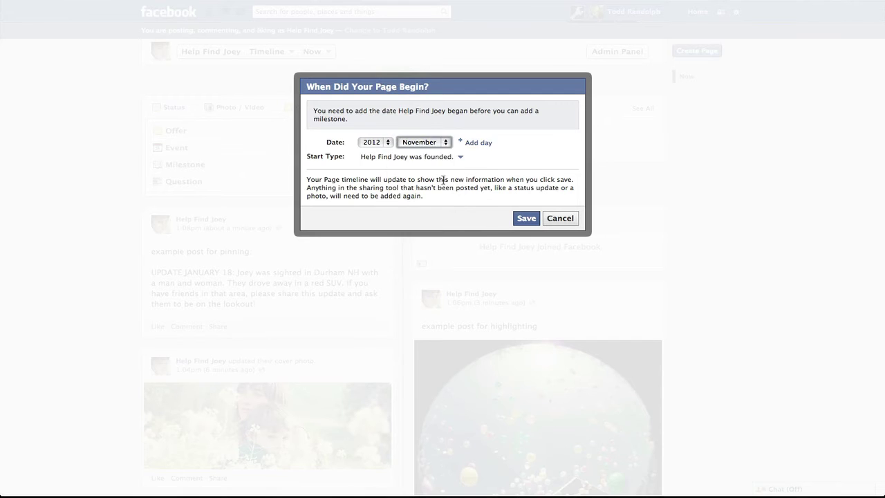
pyautogui.click(470, 142)
pyautogui.click(467, 209)
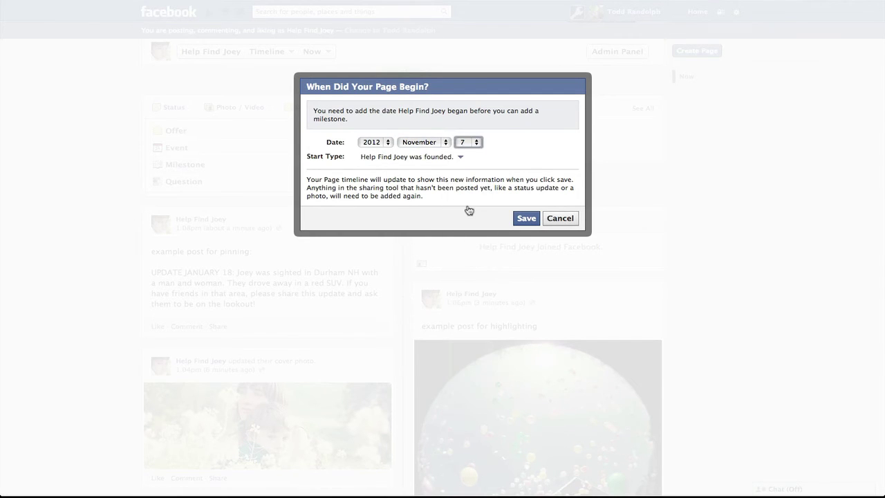
pyautogui.click(459, 159)
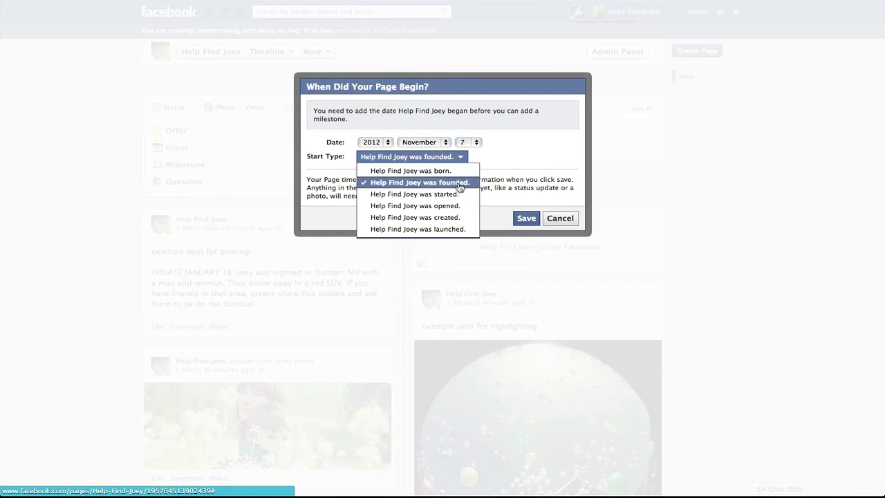
pyautogui.click(459, 217)
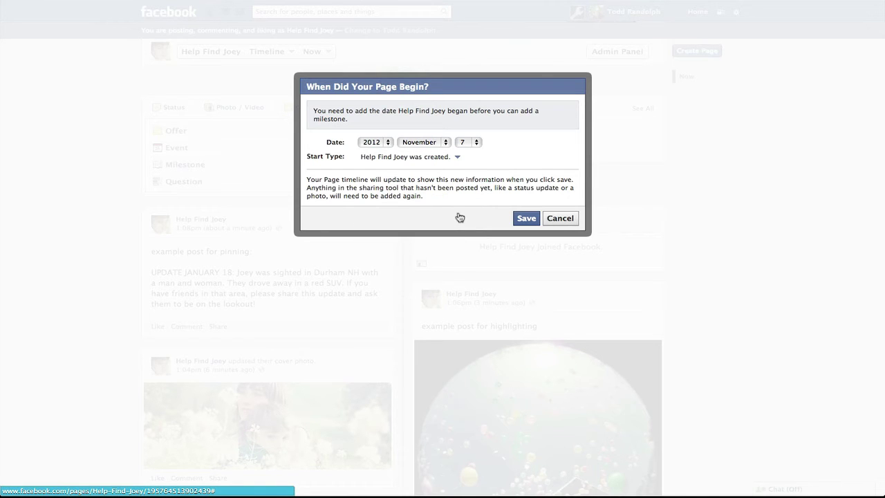
pyautogui.click(525, 218)
# Step: Hide the "Joined Facebook" story from the page's timeline
pyautogui.scroll(-5, 707, 209)
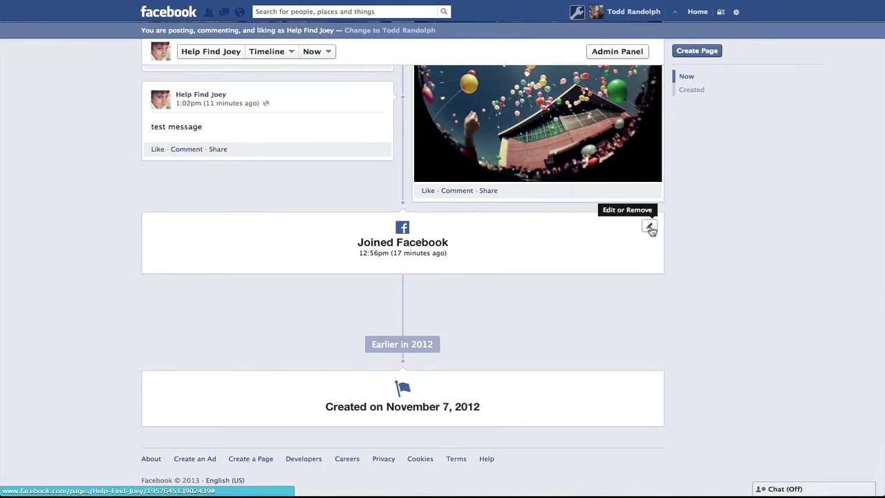
pyautogui.click(649, 226)
pyautogui.click(634, 240)
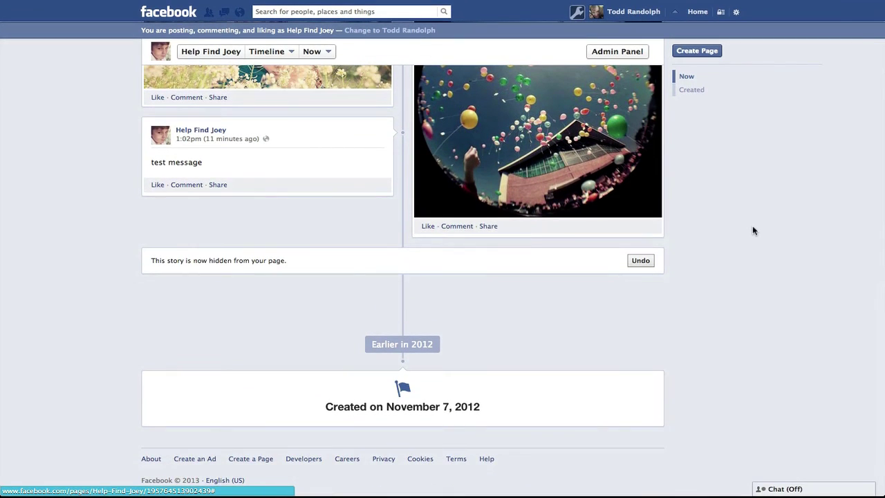
# Step: Edit the "Created on November 7, 2012" milestone, entering a story that the named child went missing on November 7, 2012 in Woburn MA
pyautogui.click(648, 384)
pyautogui.click(630, 404)
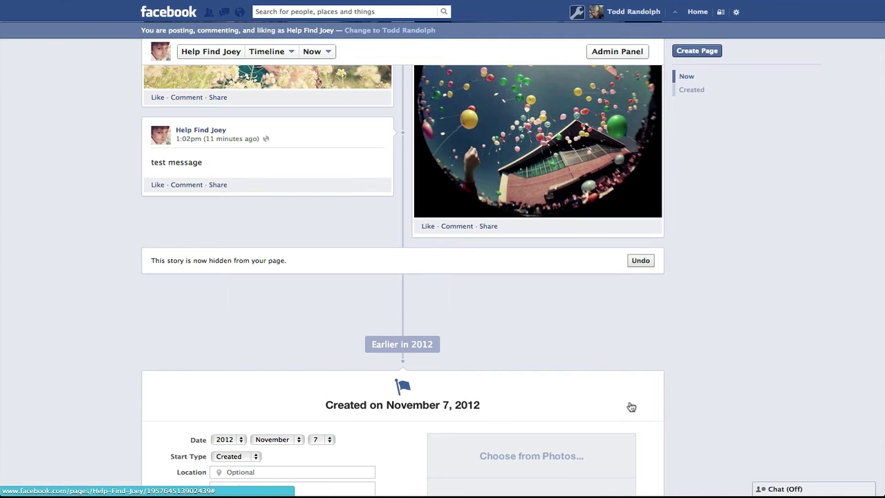
pyautogui.click(270, 374)
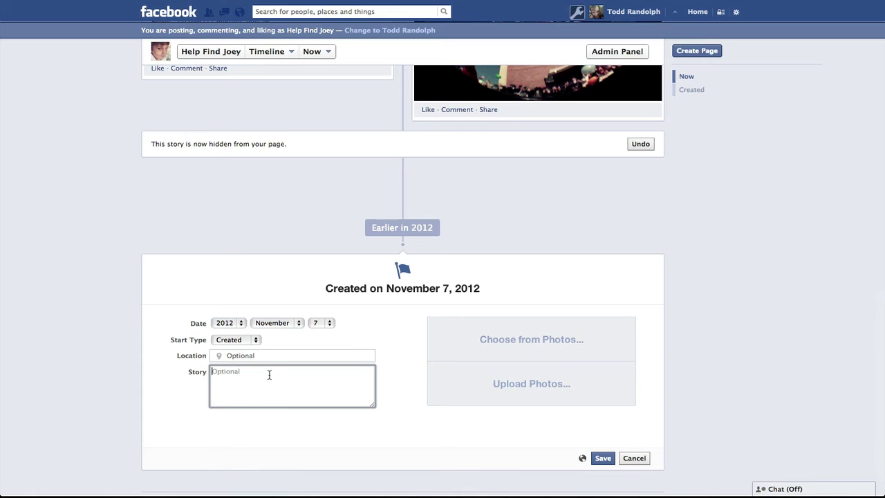
pyautogui.write('Joey Smith went missign')
pyautogui.press('BackSpace')
pyautogui.press('BackSpace')
pyautogui.write('ng on No')
pyautogui.write('vember 7, 2012')
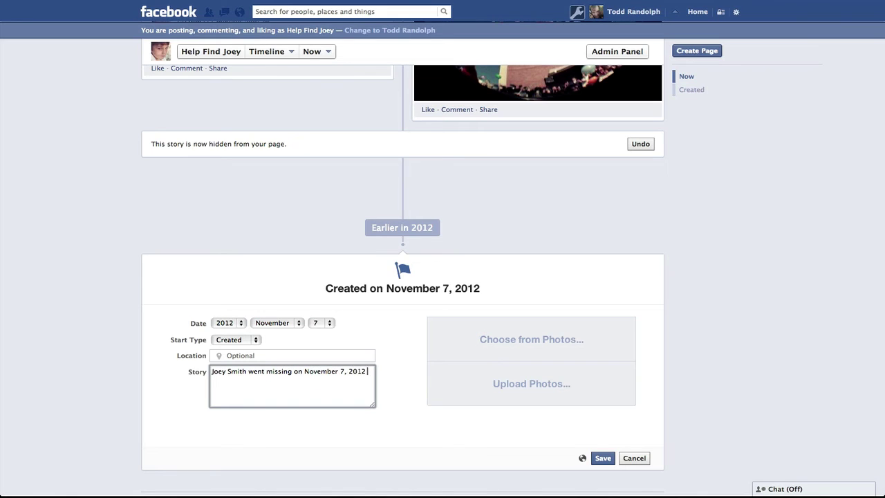
pyautogui.write(' in Woburn MA')
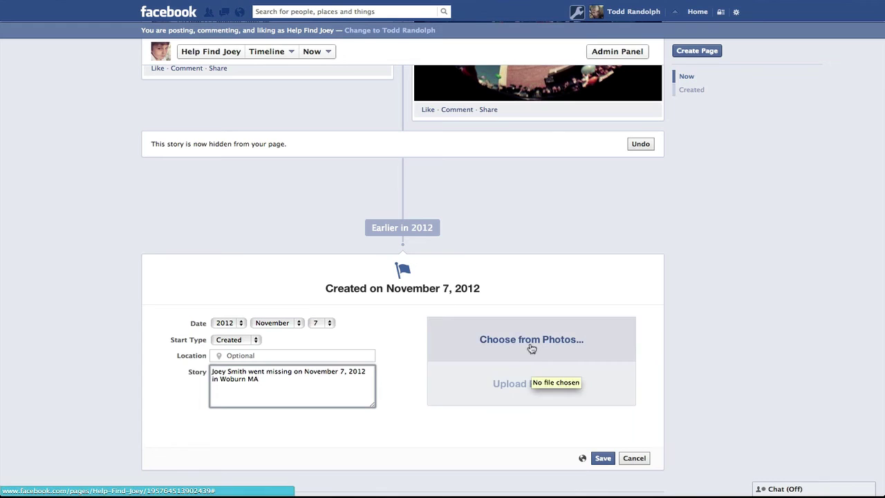
# Step: Upload "boy 2 little prince.jpg" from the kid pix folder as the milestone's photo and save the milestone
pyautogui.click(531, 383)
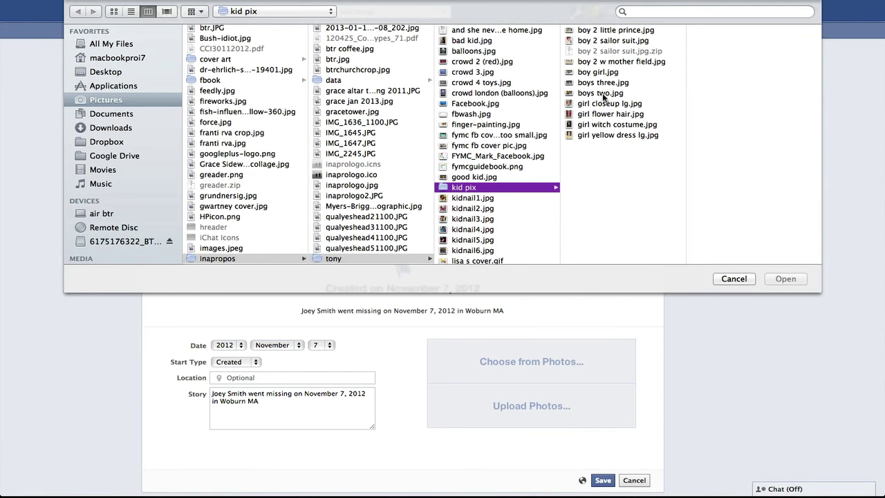
pyautogui.click(602, 31)
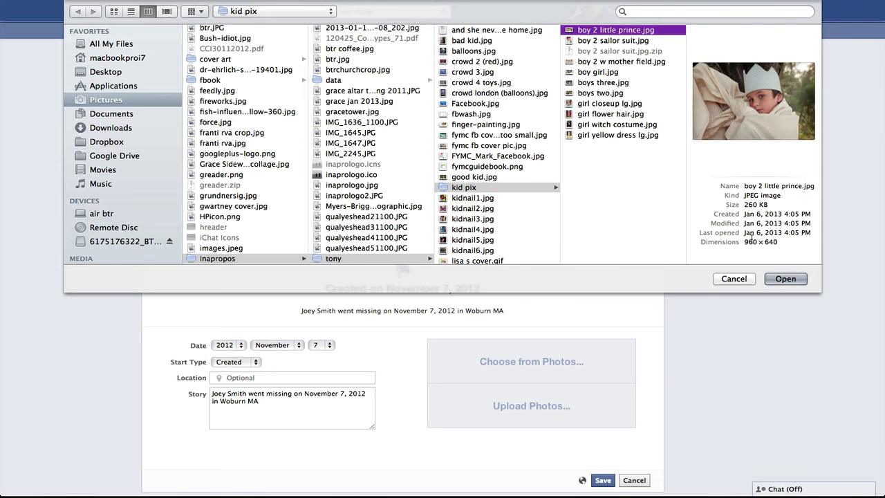
pyautogui.click(783, 279)
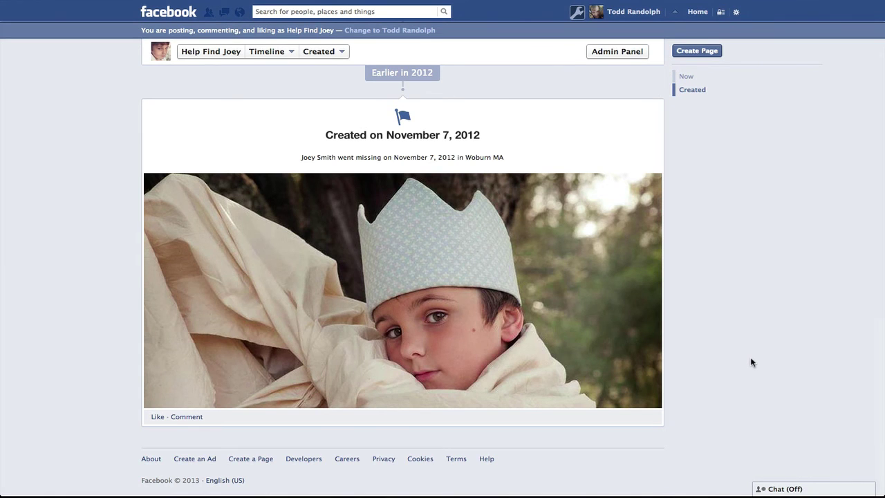
# Step: Return to the top of the timeline and publish the unpublished page
pyautogui.scroll(5, 751, 358)
pyautogui.scroll(10, 741, 187)
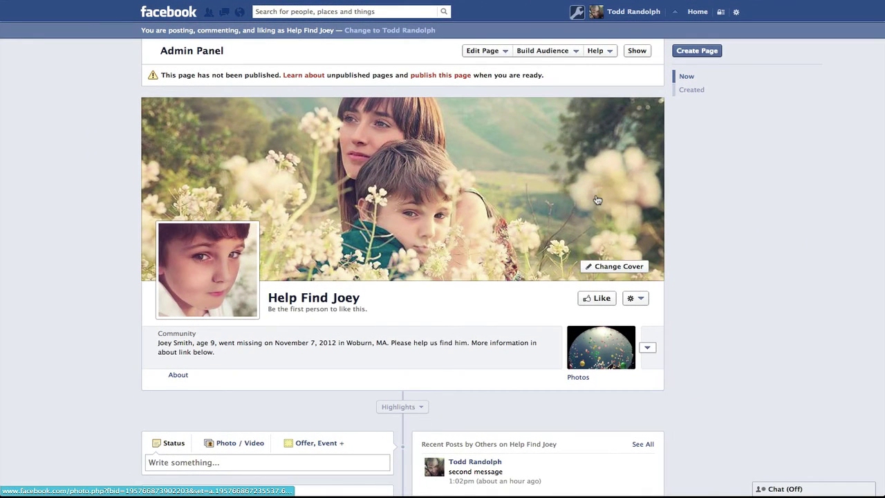
pyautogui.click(440, 76)
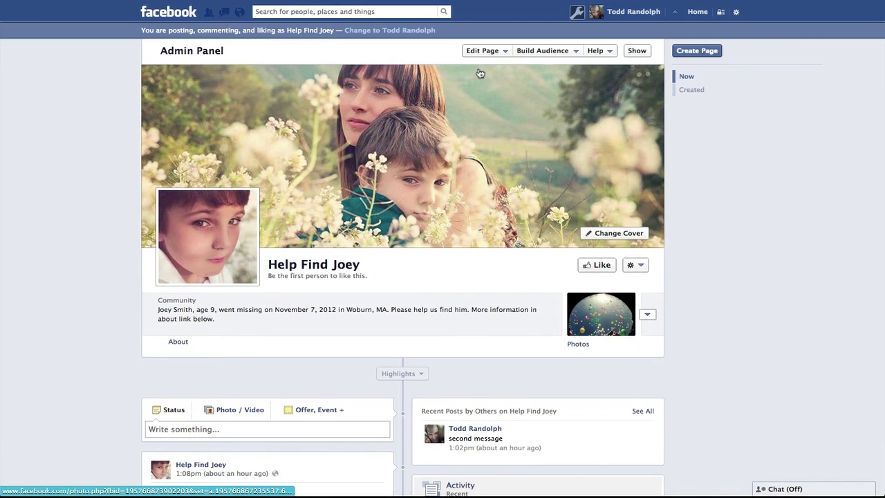
# Step: Mark the unpublish option in the page's permission settings, then return to the page without saving the changes
pyautogui.click(493, 53)
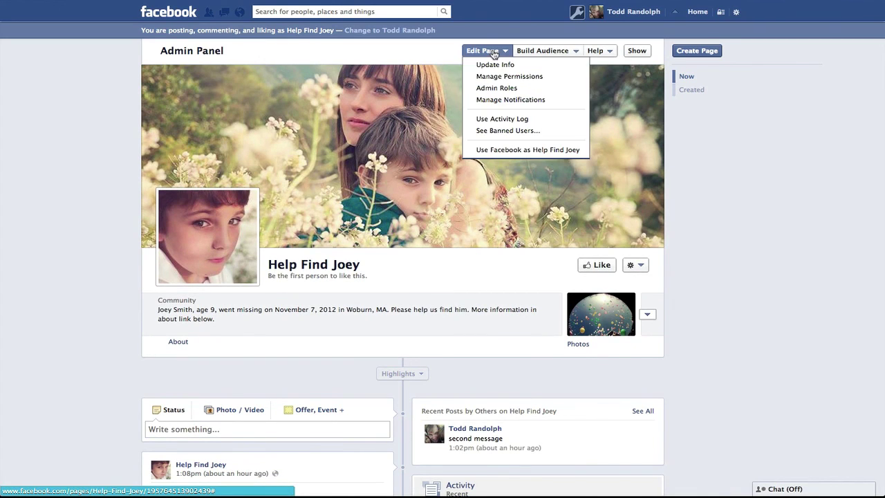
pyautogui.click(497, 76)
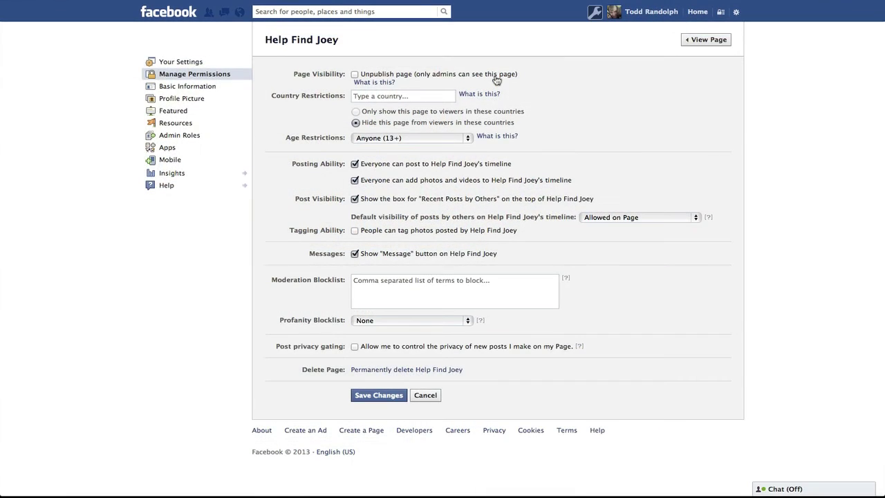
pyautogui.click(355, 75)
pyautogui.click(703, 41)
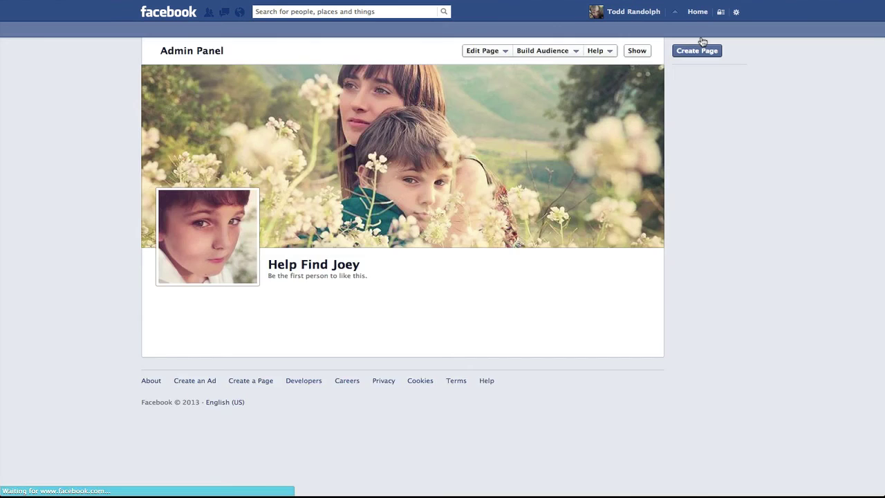